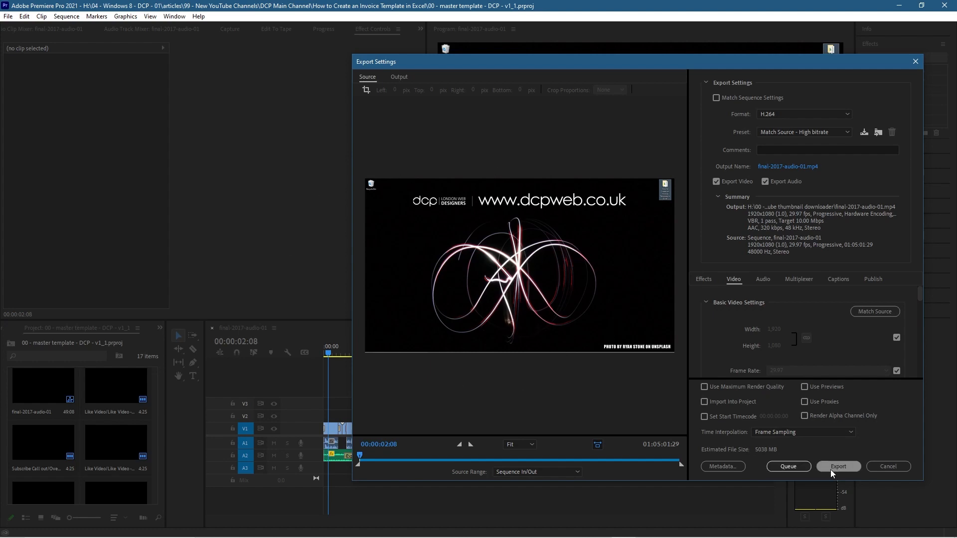
- Close the Export Settings dialog without exporting
{"action": "left_click", "coordinate": [915, 61]}
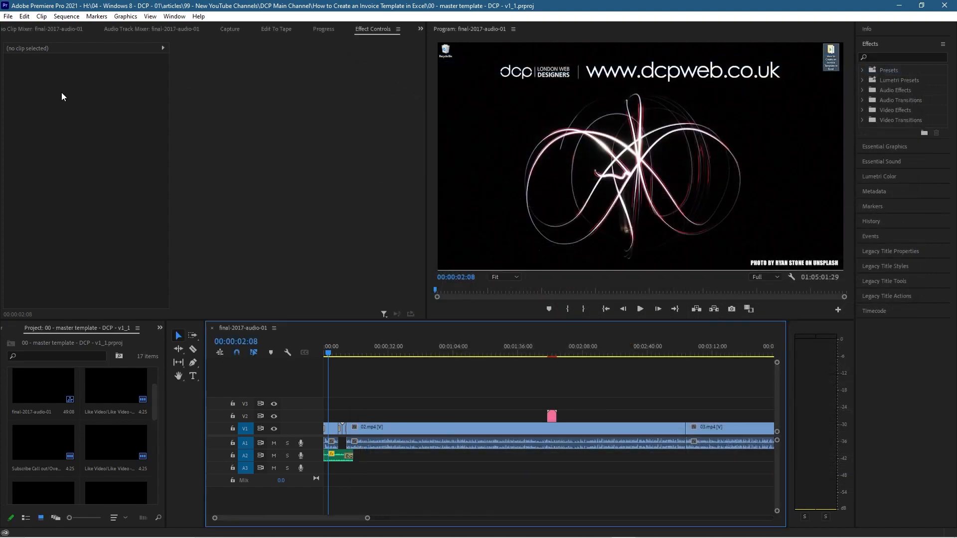
{"action": "left_click", "coordinate": [8, 15]}
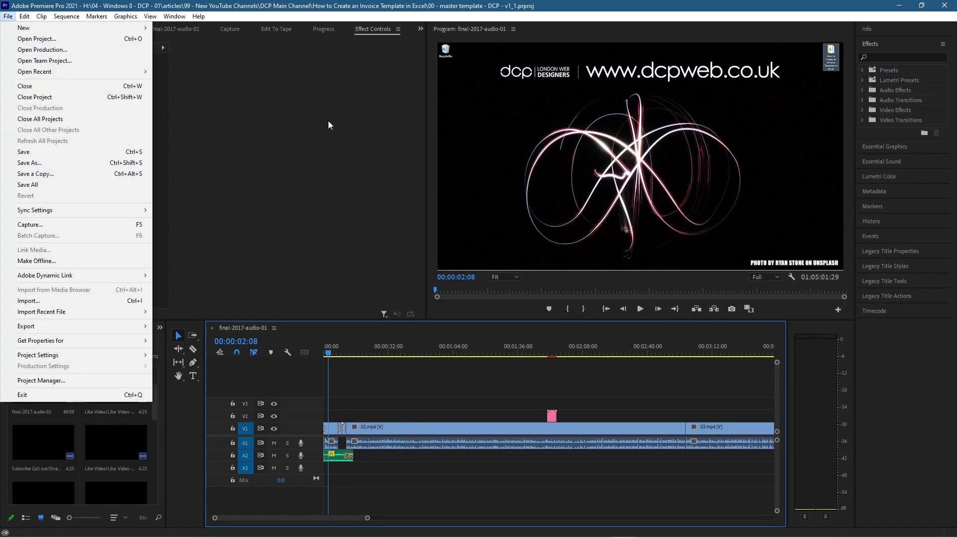
{"action": "left_click", "coordinate": [343, 180]}
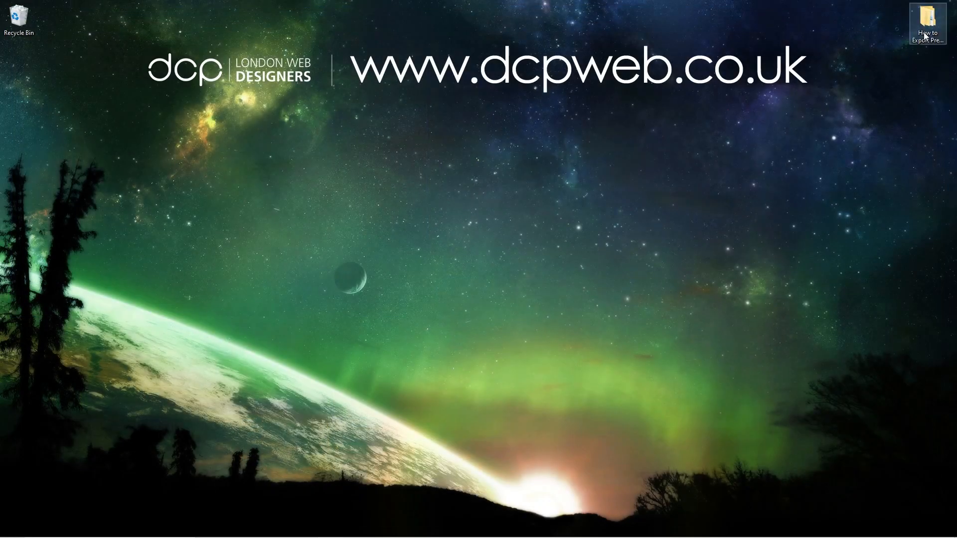
- Open the desktop folder of export projects and locate the Premiere project file in "Add Music to Video Content - Movie Edit Pro 2022 Tutorial"
{"action": "double_click", "coordinate": [925, 35]}
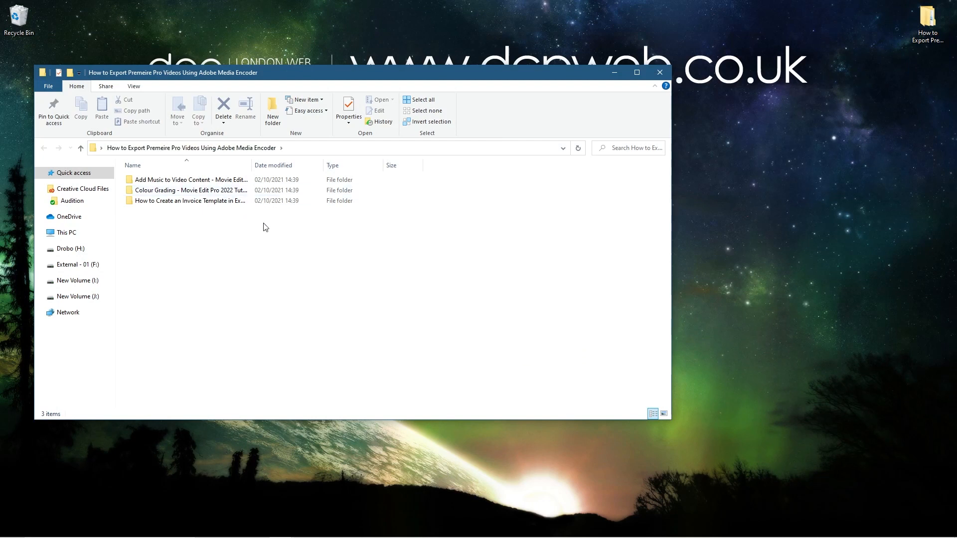
{"action": "left_click_drag", "start_coordinate": [265, 224], "coordinate": [122, 162]}
{"action": "double_click", "coordinate": [253, 166]}
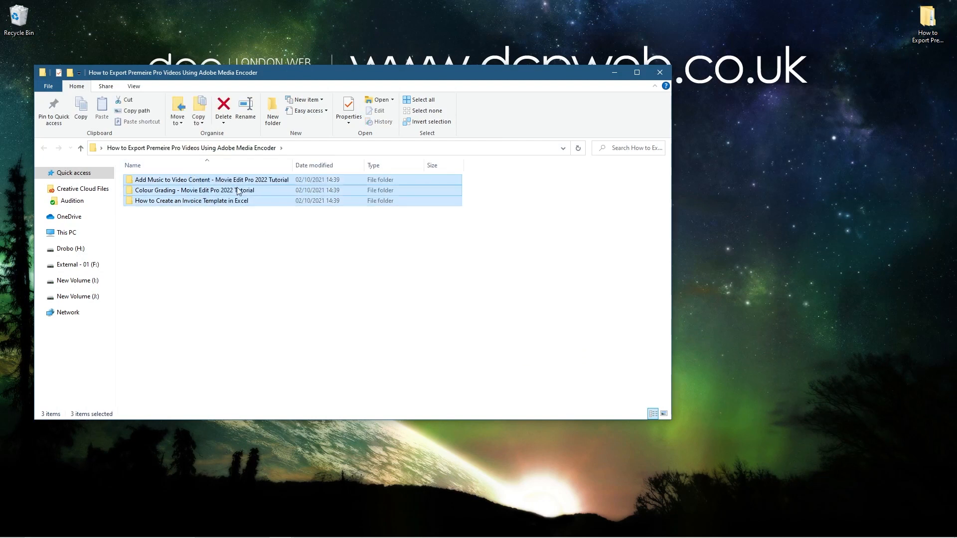
{"action": "double_click", "coordinate": [193, 180]}
{"action": "left_click", "coordinate": [188, 222]}
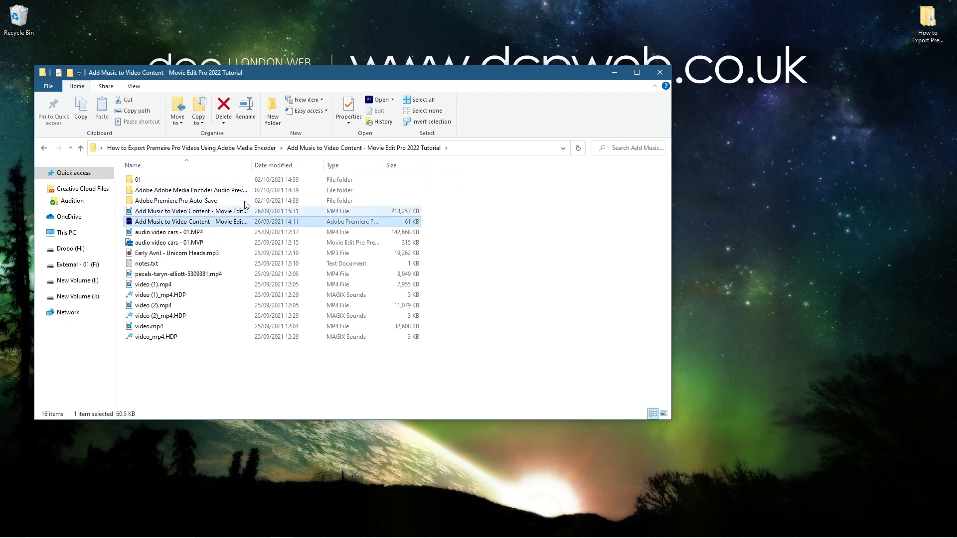
{"action": "left_click", "coordinate": [247, 165]}
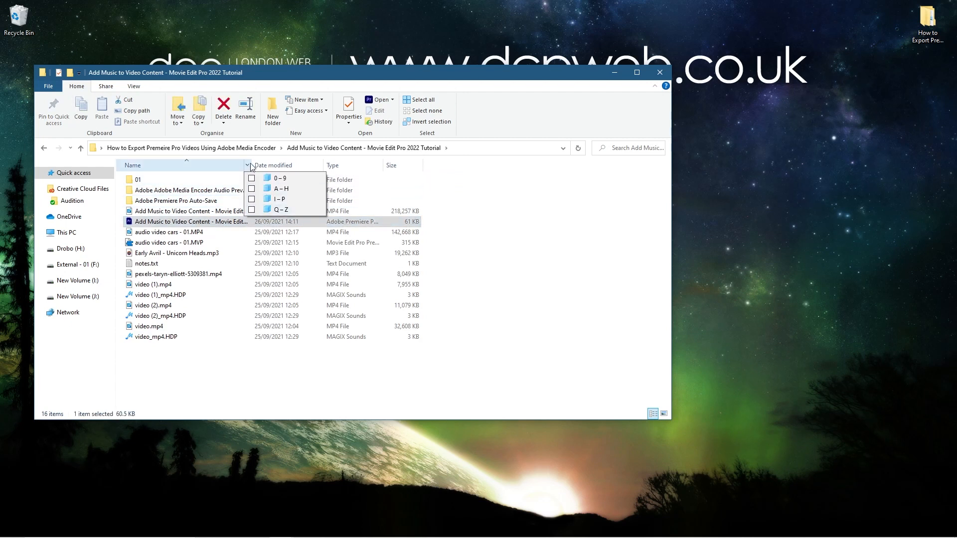
{"action": "left_click", "coordinate": [252, 166]}
{"action": "double_click", "coordinate": [250, 165]}
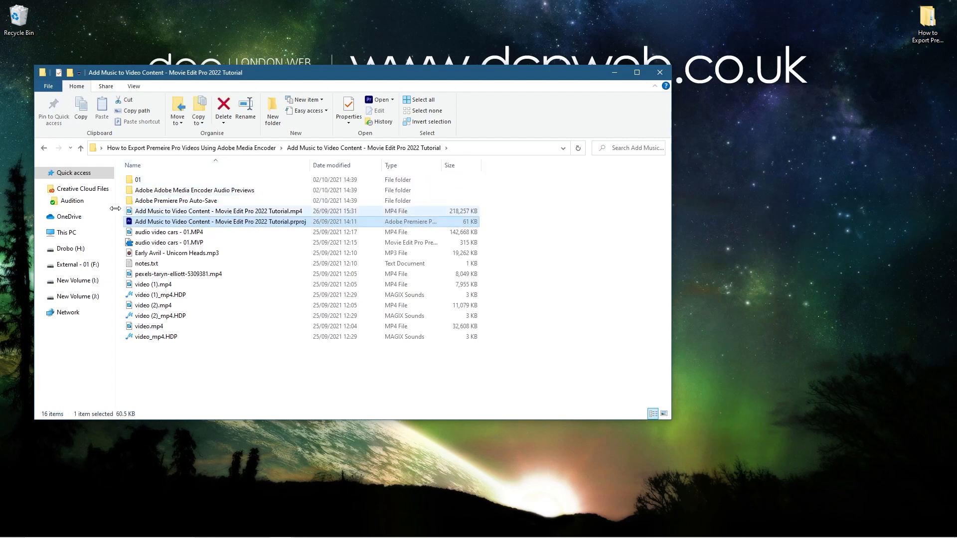
- Locate the Premiere project files in the "Colour Grading - Movie Edit Pro 2022 Tutorial" and "How to Create an Invoice Template in Excel" folders
{"action": "left_click", "coordinate": [44, 148]}
{"action": "double_click", "coordinate": [145, 191]}
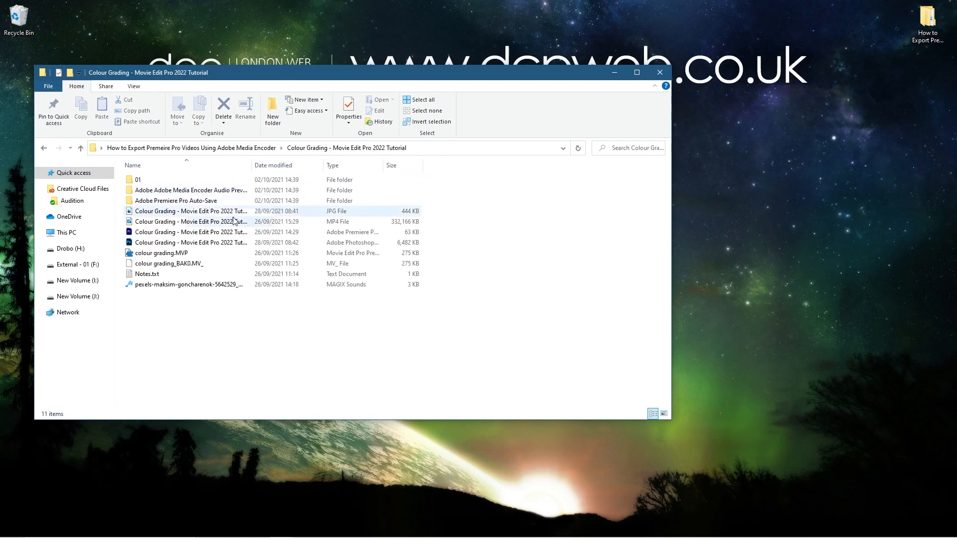
{"action": "left_click", "coordinate": [234, 231]}
{"action": "left_click", "coordinate": [44, 148]}
{"action": "double_click", "coordinate": [167, 201]}
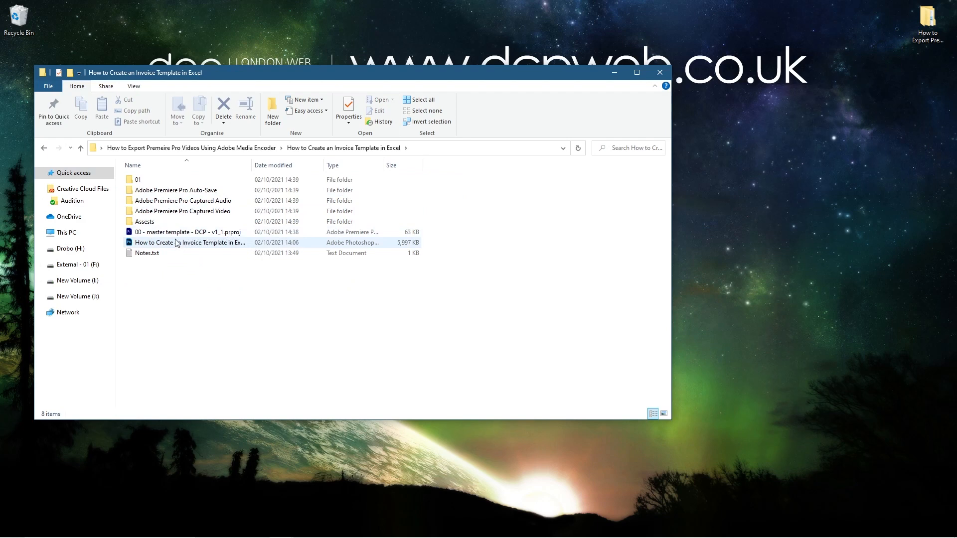
{"action": "left_click", "coordinate": [177, 232]}
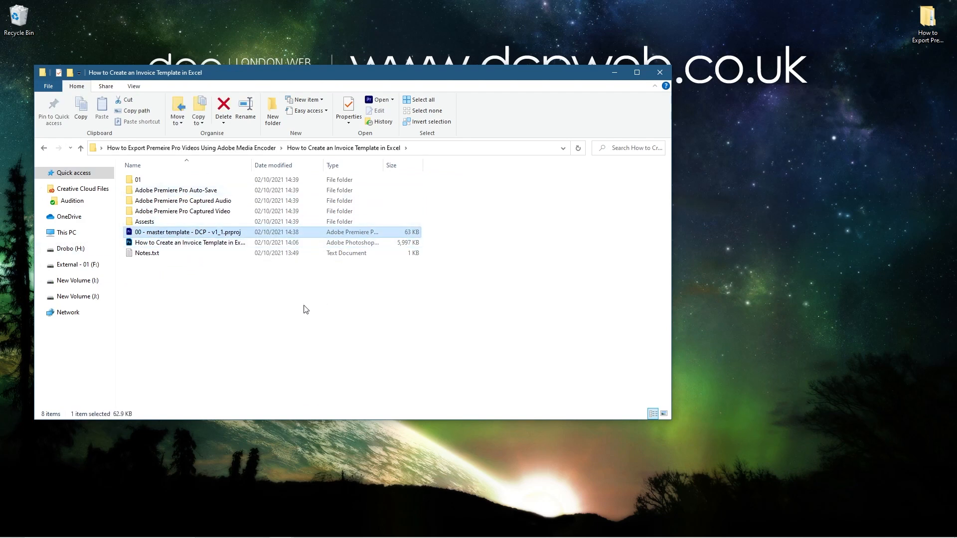
- Launch Adobe Media Encoder 2021 and snap the File Explorer window to half of the screen
{"action": "key", "text": "super"}
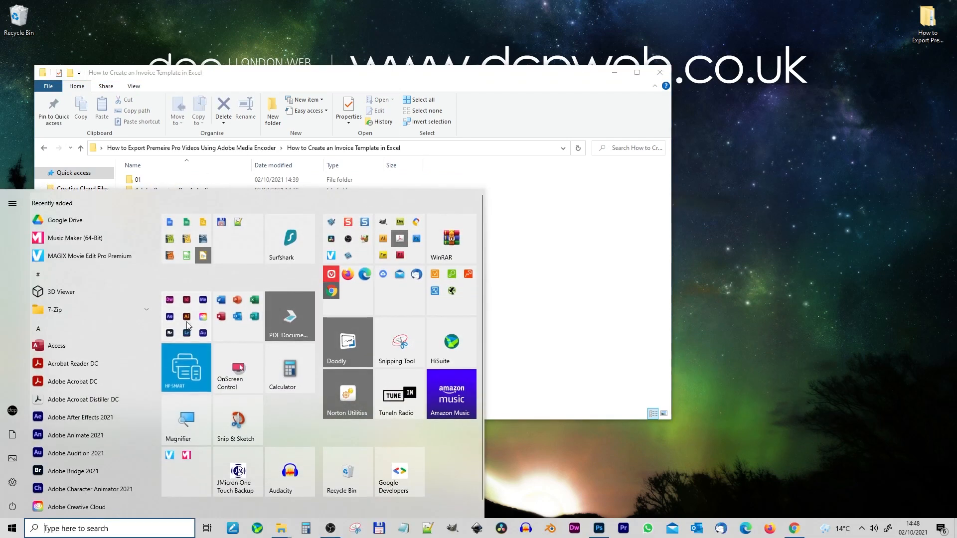
{"action": "left_click", "coordinate": [197, 307]}
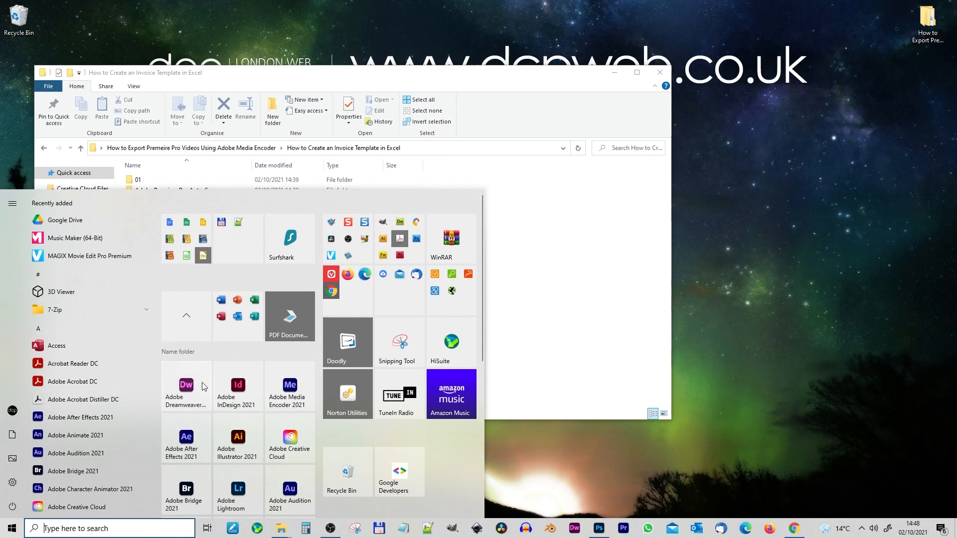
{"action": "left_click", "coordinate": [290, 389]}
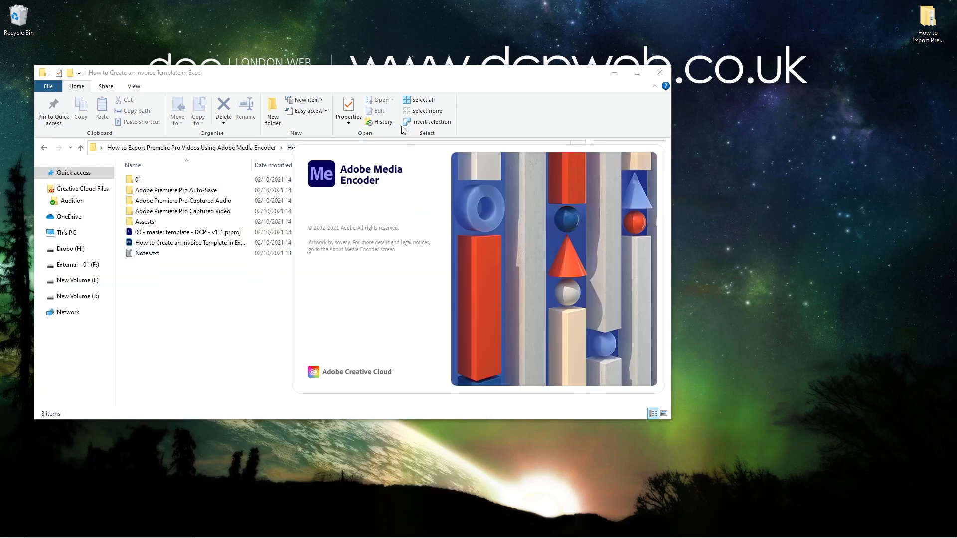
{"action": "left_click_drag", "start_coordinate": [569, 82], "coordinate": [954, 125]}
{"action": "key", "text": "Return"}
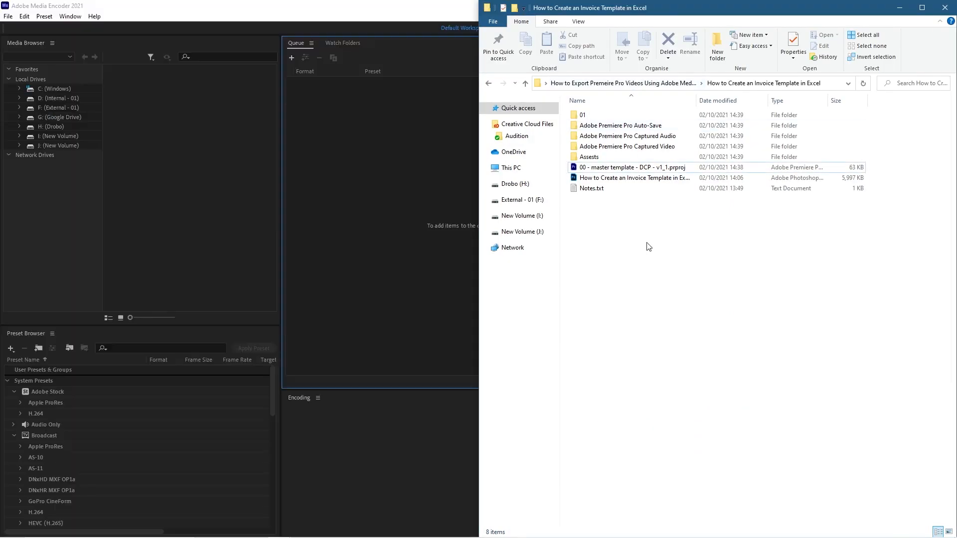
- Add the second final-2017-audio-01 sequence from "Add Music to Video Content - Movie Edit Pro 2022 Tutorial.prproj" to the Media Encoder queue
{"action": "left_click", "coordinate": [492, 84]}
{"action": "double_click", "coordinate": [614, 116]}
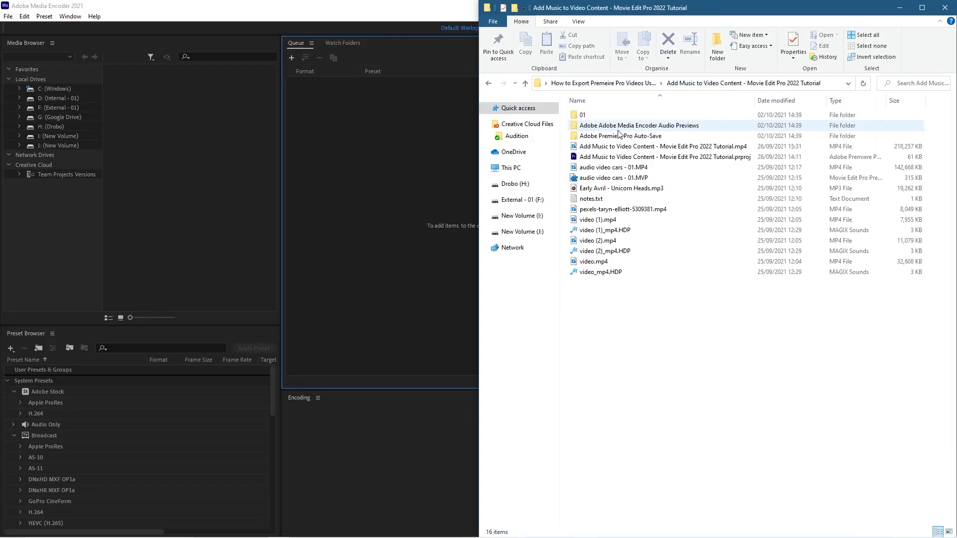
{"action": "double_click", "coordinate": [412, 5]}
{"action": "key", "text": "alt+Tab"}
{"action": "left_click_drag", "start_coordinate": [648, 157], "coordinate": [399, 170]}
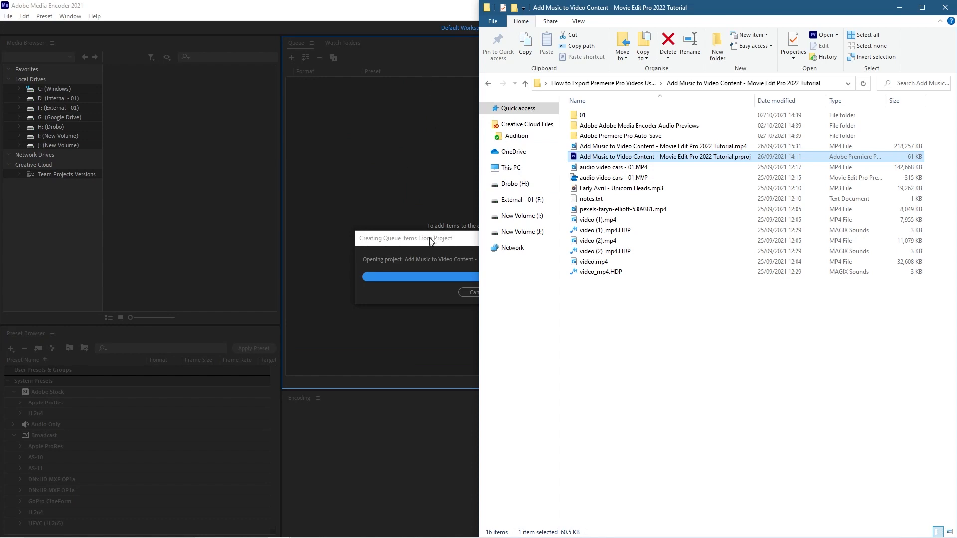
{"action": "left_click", "coordinate": [430, 240]}
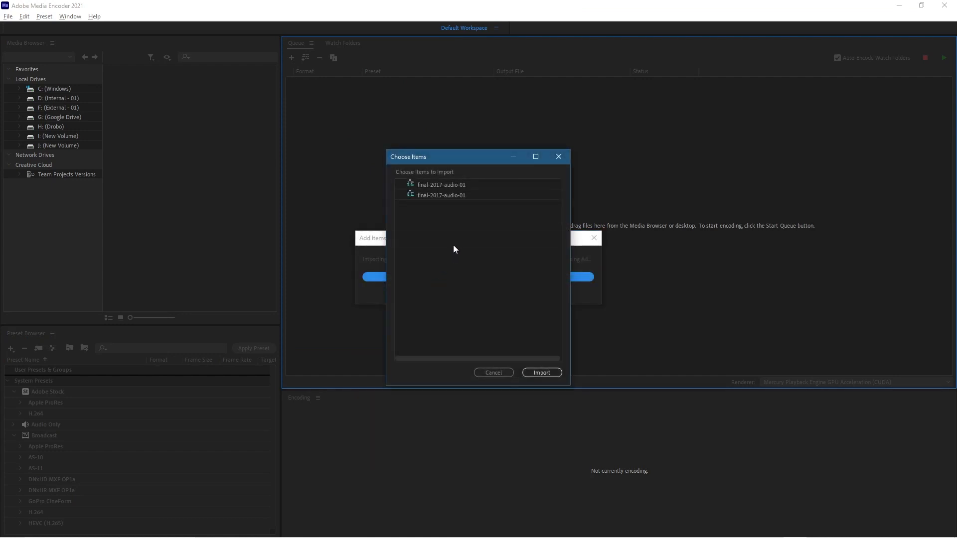
{"action": "left_click", "coordinate": [441, 194]}
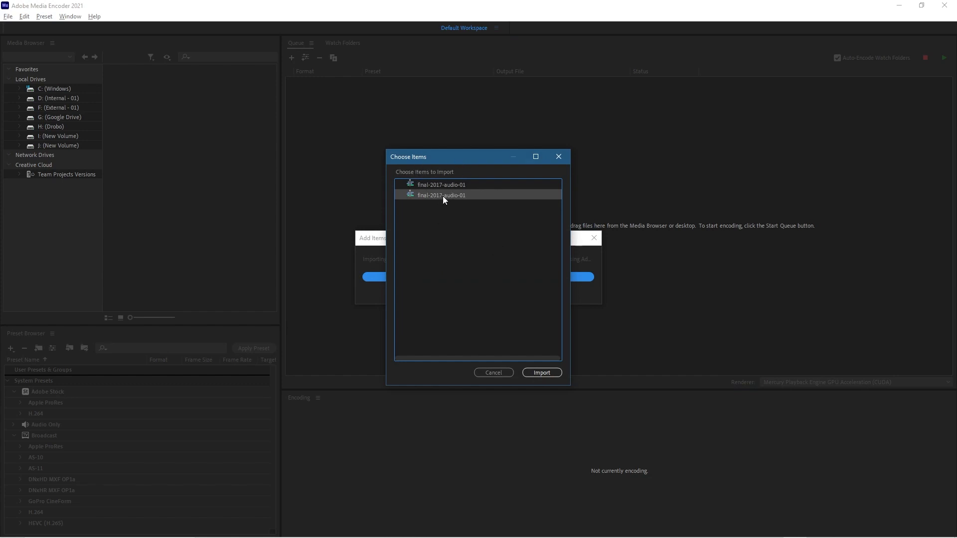
{"action": "left_click", "coordinate": [542, 372]}
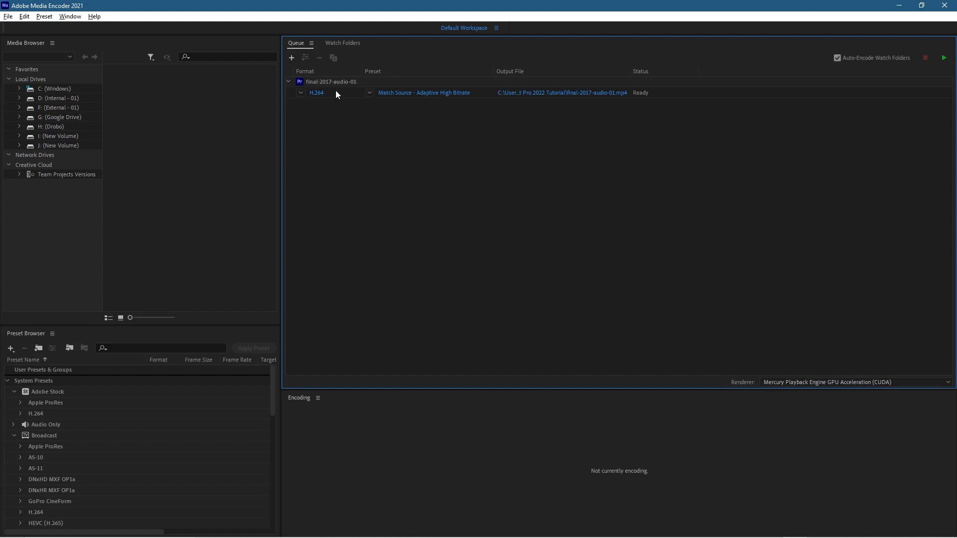
- Open the queued sequence's export settings and start choosing its output file name
{"action": "left_click", "coordinate": [431, 94]}
{"action": "left_click", "coordinate": [912, 61]}
{"action": "left_click", "coordinate": [436, 93]}
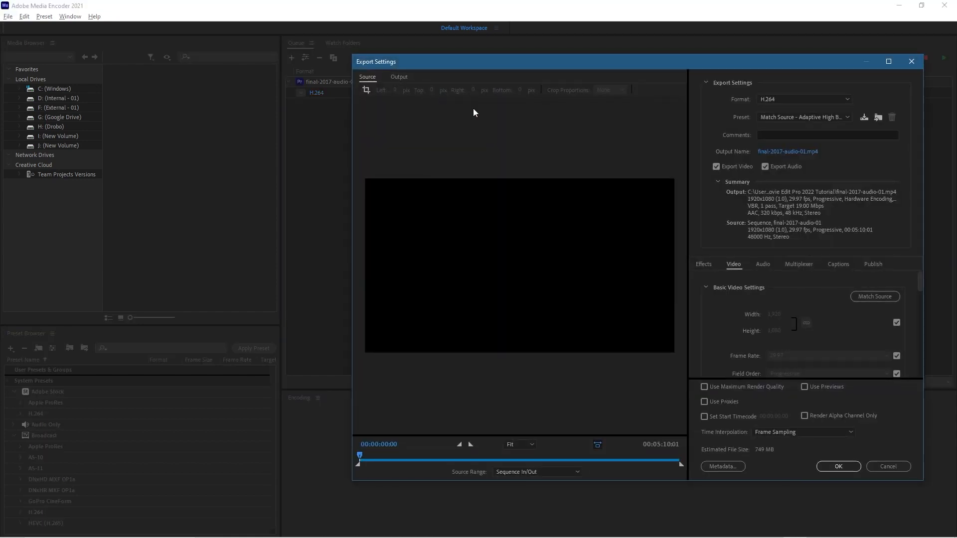
{"action": "left_click", "coordinate": [771, 152]}
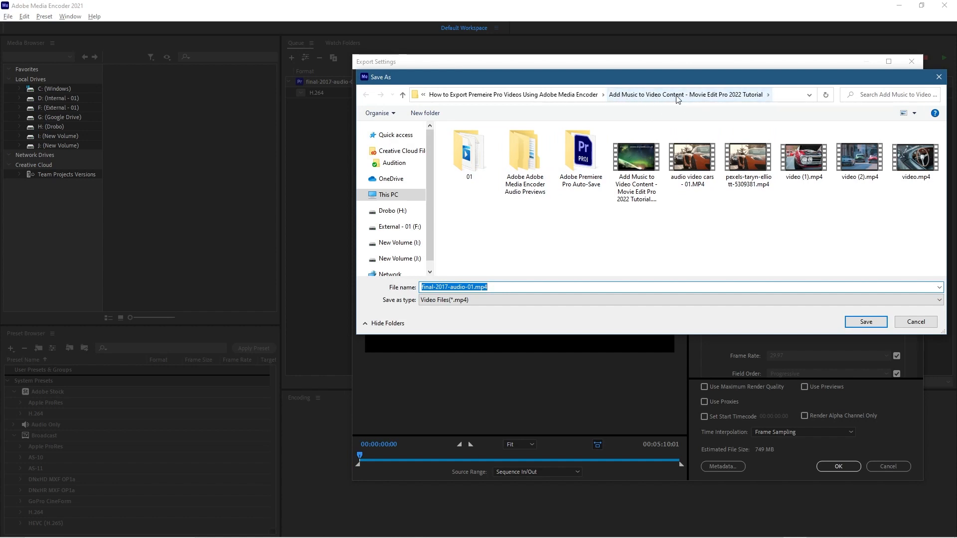
- Name the output file "Add Music to Video Content - Movie Edit Pro 2022 Tutorial", copying the name from the folder path
{"action": "left_click", "coordinate": [785, 99]}
{"action": "left_click", "coordinate": [665, 94]}
{"action": "left_click_drag", "start_coordinate": [649, 95], "coordinate": [840, 99]}
{"action": "key", "text": "ctrl+c"}
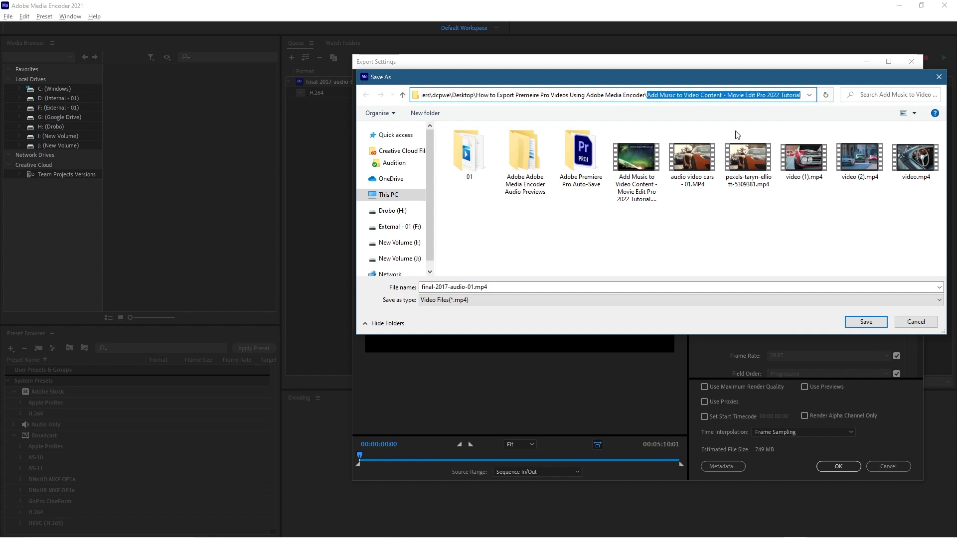
{"action": "left_click", "coordinate": [499, 292]}
{"action": "key", "text": "ctrl+a"}
{"action": "key", "text": "ctrl+v"}
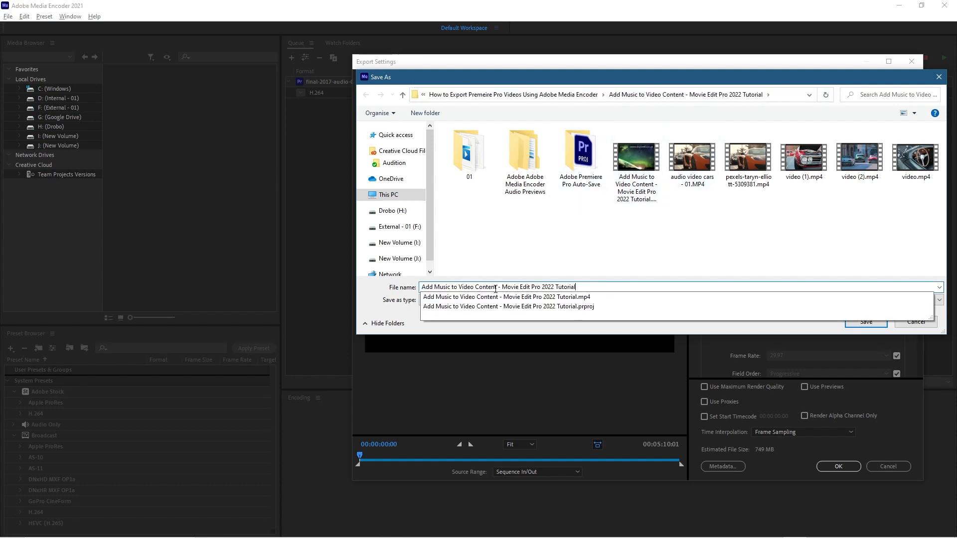
{"action": "left_click", "coordinate": [621, 263]}
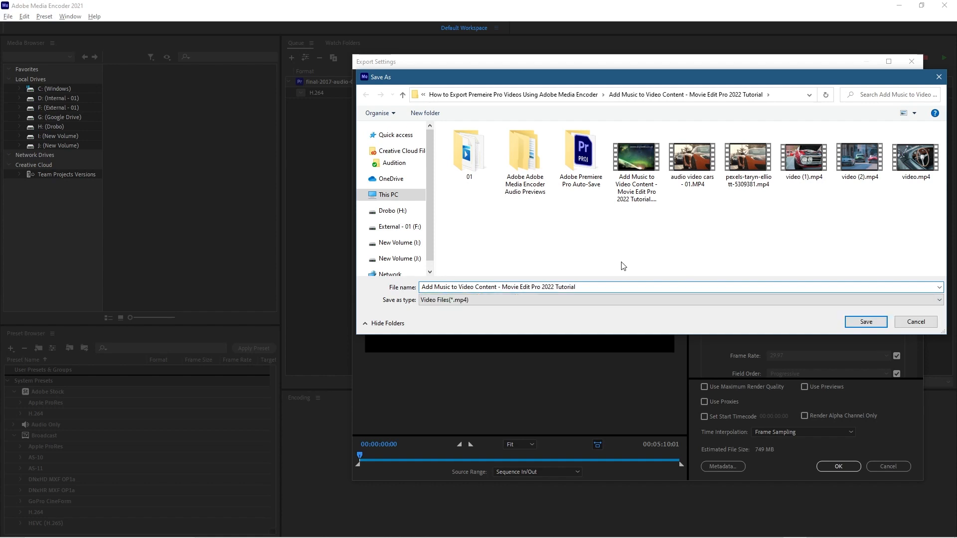
- Save the output name, agree to replace the existing MP4, and accept the export settings
{"action": "left_click", "coordinate": [855, 322]}
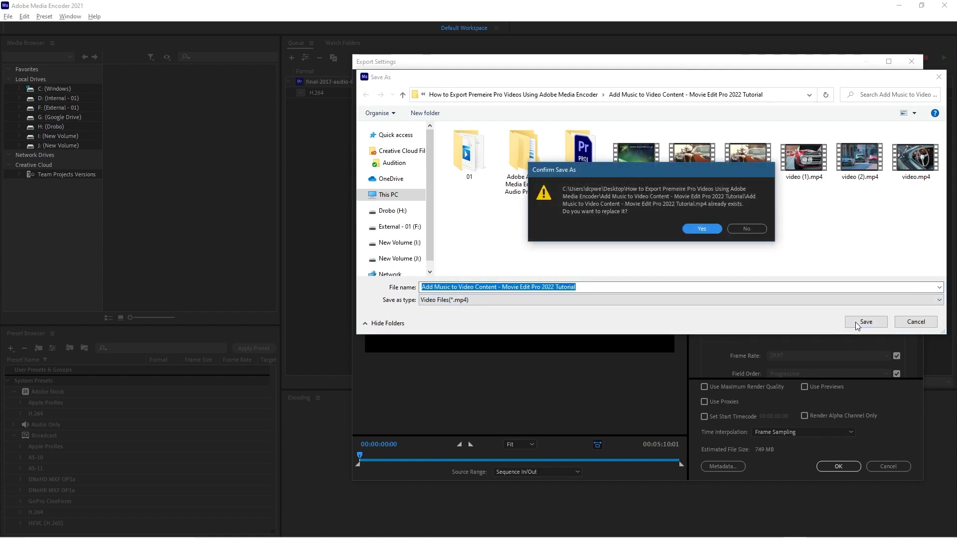
{"action": "left_click", "coordinate": [703, 229]}
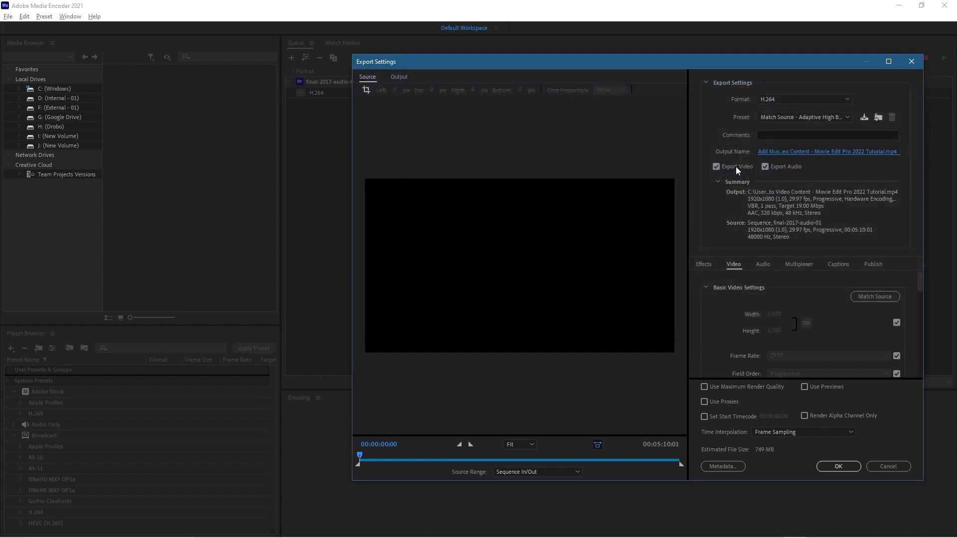
{"action": "left_click", "coordinate": [844, 465]}
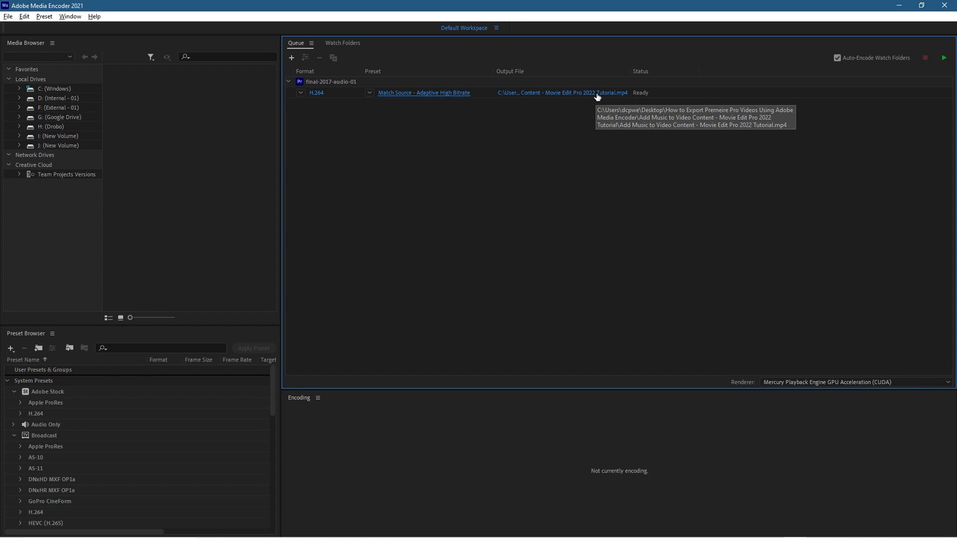
- Add the second final-2017-audio-01 sequence from the Premiere project in "Colour Grading - Movie Edit Pro 2022 Tutorial" to the queue
{"action": "key", "text": "alt+Tab"}
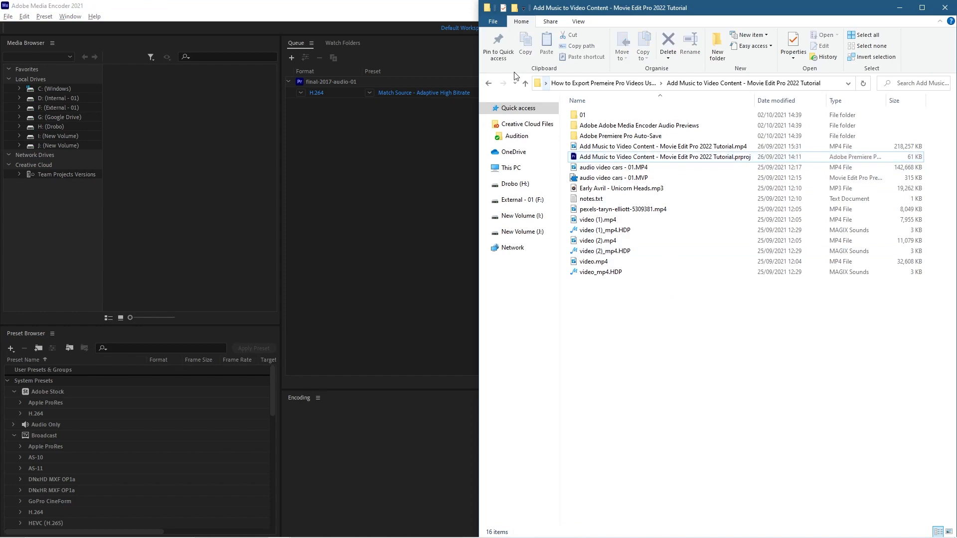
{"action": "left_click", "coordinate": [488, 83]}
{"action": "double_click", "coordinate": [613, 126]}
{"action": "left_click_drag", "start_coordinate": [638, 168], "coordinate": [365, 213]}
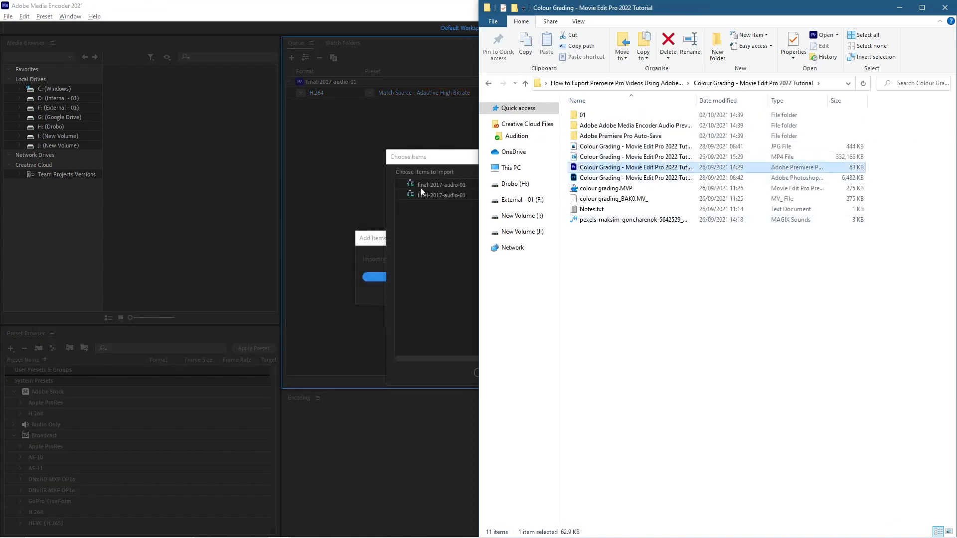
{"action": "left_click", "coordinate": [438, 161]}
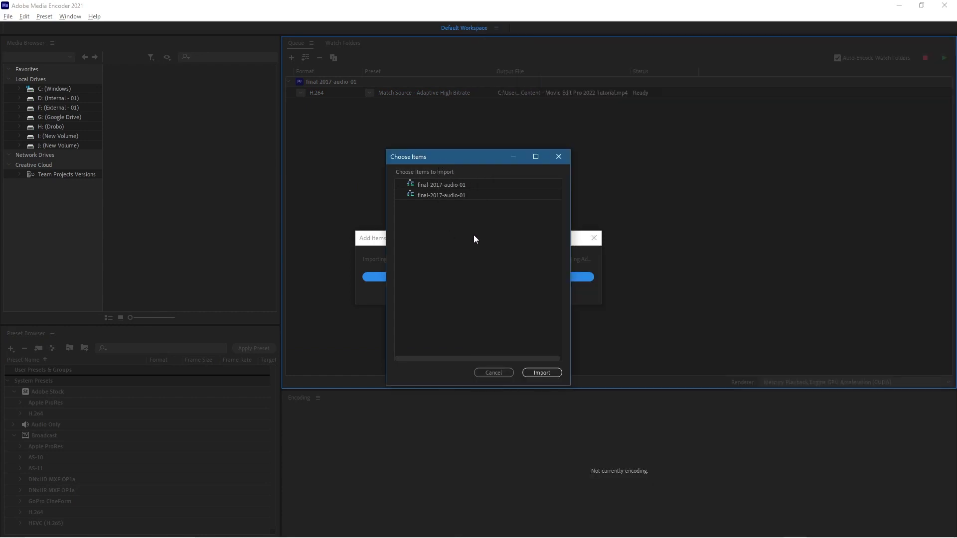
{"action": "left_click", "coordinate": [473, 194]}
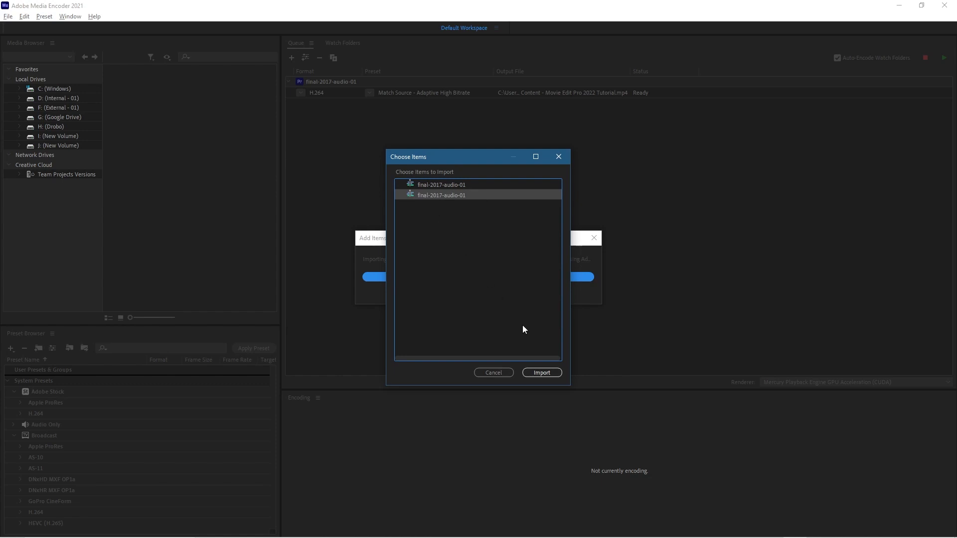
{"action": "left_click", "coordinate": [543, 373]}
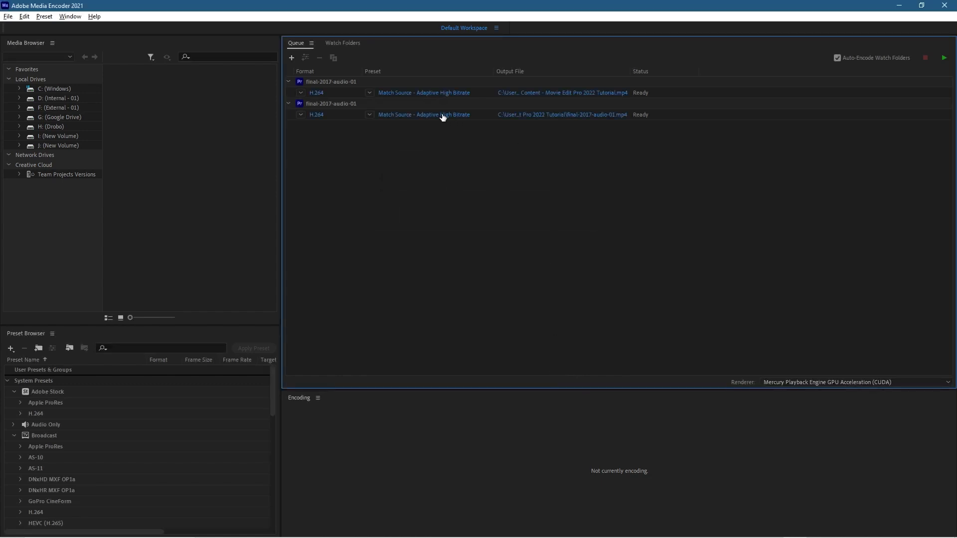
- Name the second queue item's output "Colour Grading - Movie Edit Pro 2022 Tutorial.mp4", copying the folder name from the path, and replace the existing file
{"action": "left_click", "coordinate": [581, 115]}
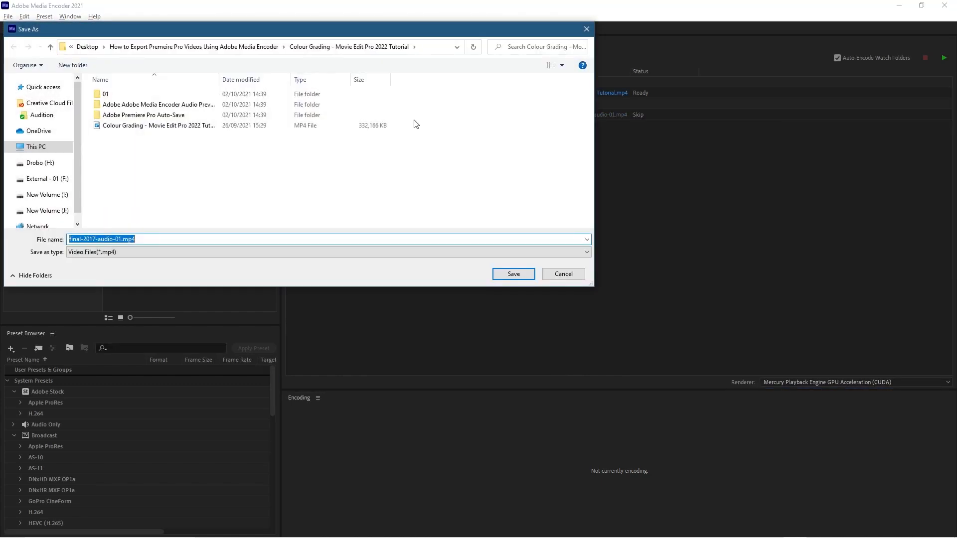
{"action": "left_click", "coordinate": [425, 53]}
{"action": "left_click", "coordinate": [413, 48]}
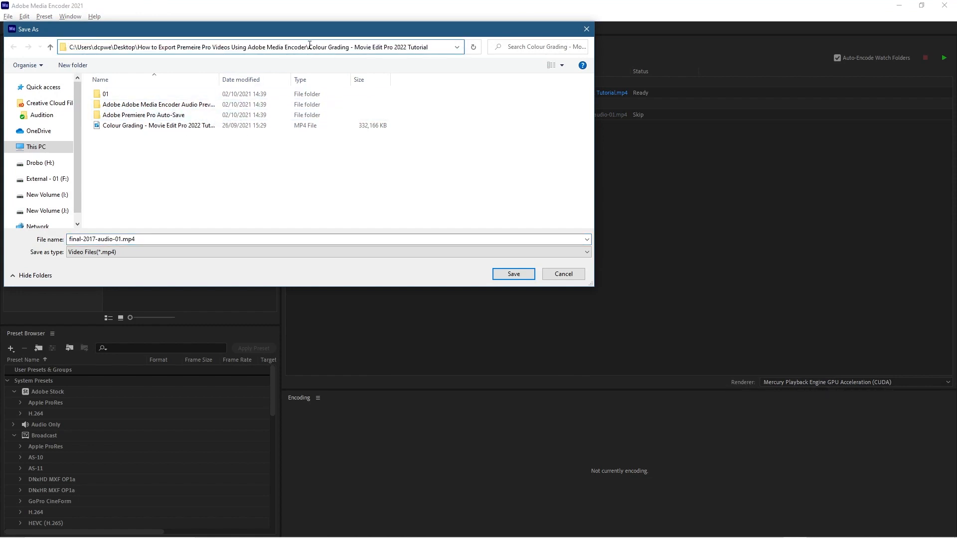
{"action": "left_click_drag", "start_coordinate": [309, 45], "coordinate": [471, 47]}
{"action": "key", "text": "ctrl+c"}
{"action": "left_click", "coordinate": [234, 239]}
{"action": "key", "text": "ctrl+v"}
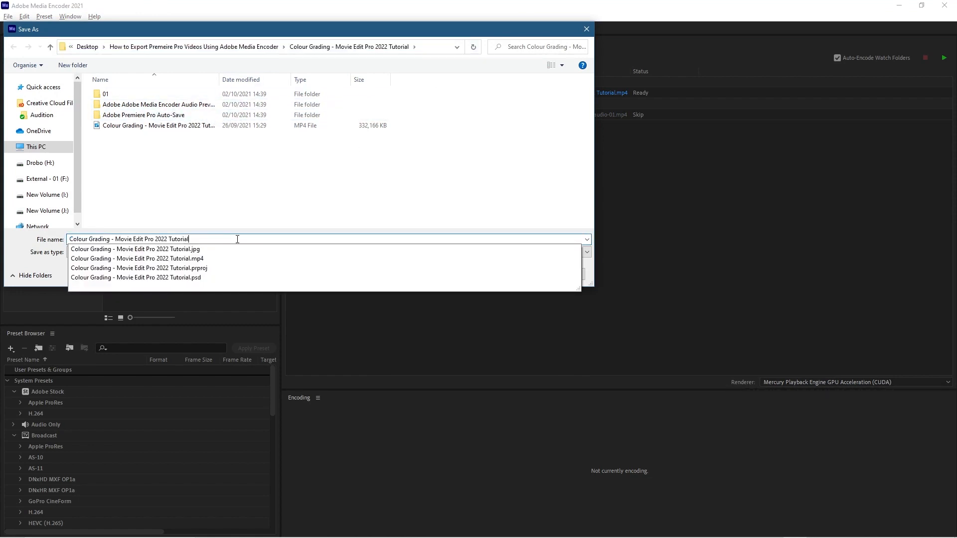
{"action": "left_click", "coordinate": [193, 258]}
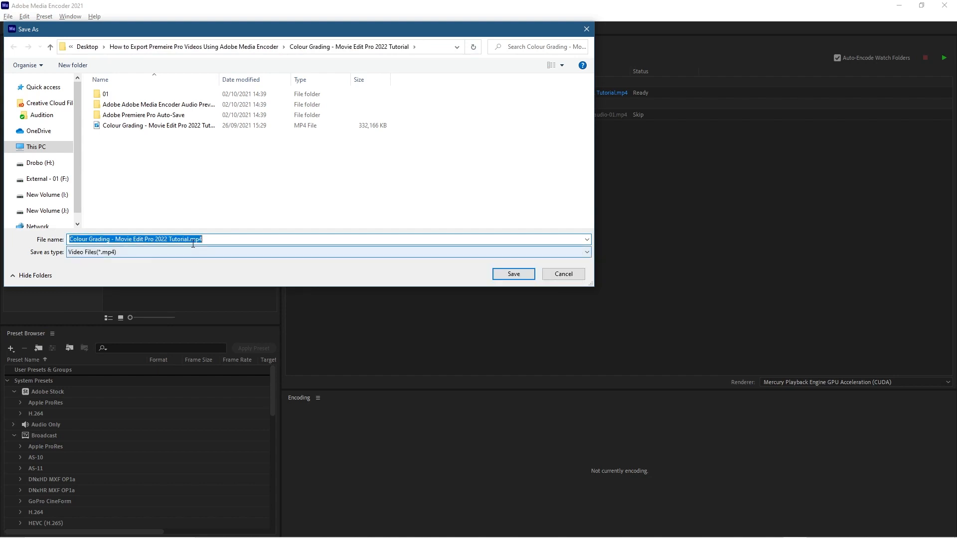
{"action": "left_click", "coordinate": [517, 273]}
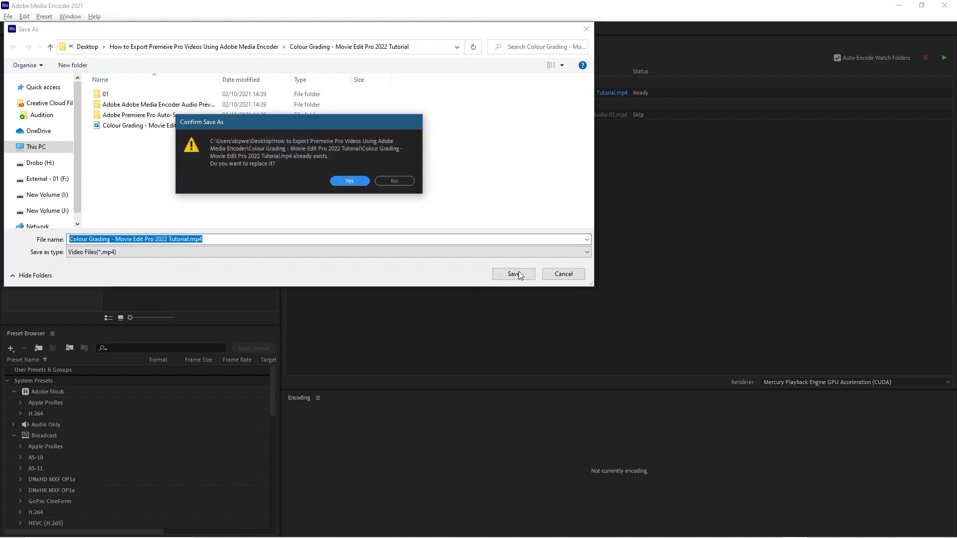
{"action": "left_click", "coordinate": [357, 181]}
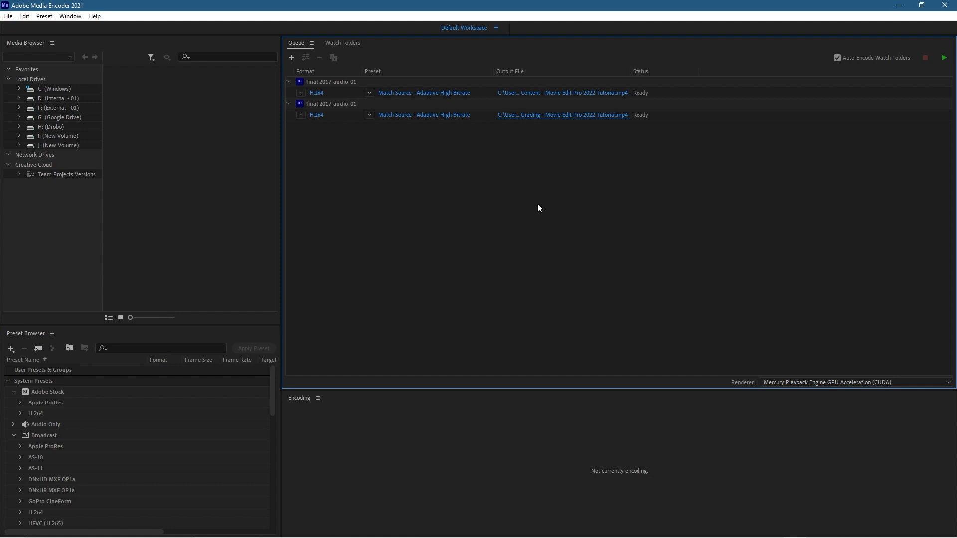
- Add the second final-2017-audio-01 sequence from "00 - master template - DCP - v1_1.prproj" in "How to Create an Invoice Template in Excel" to the queue
{"action": "key", "text": "alt+Tab"}
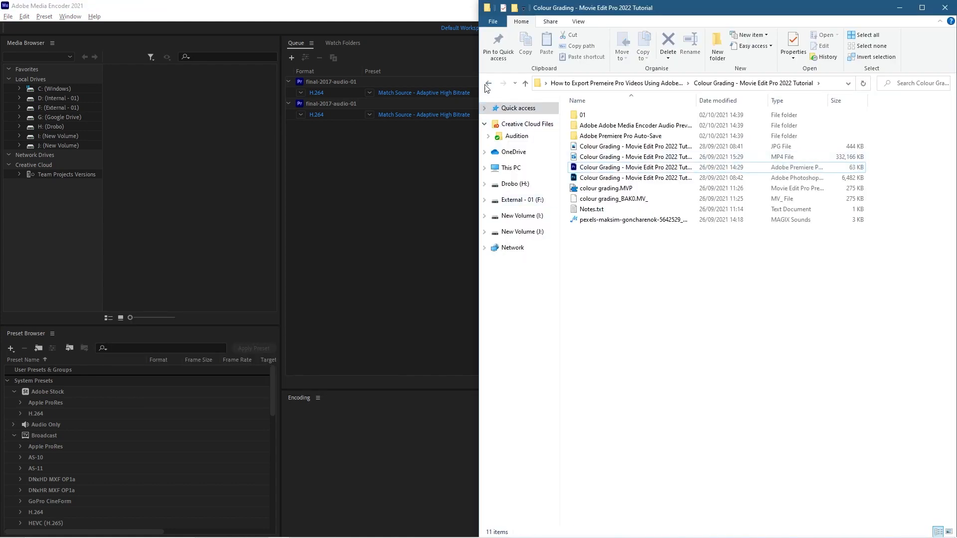
{"action": "left_click", "coordinate": [487, 84]}
{"action": "double_click", "coordinate": [598, 136]}
{"action": "left_click_drag", "start_coordinate": [629, 168], "coordinate": [352, 203]}
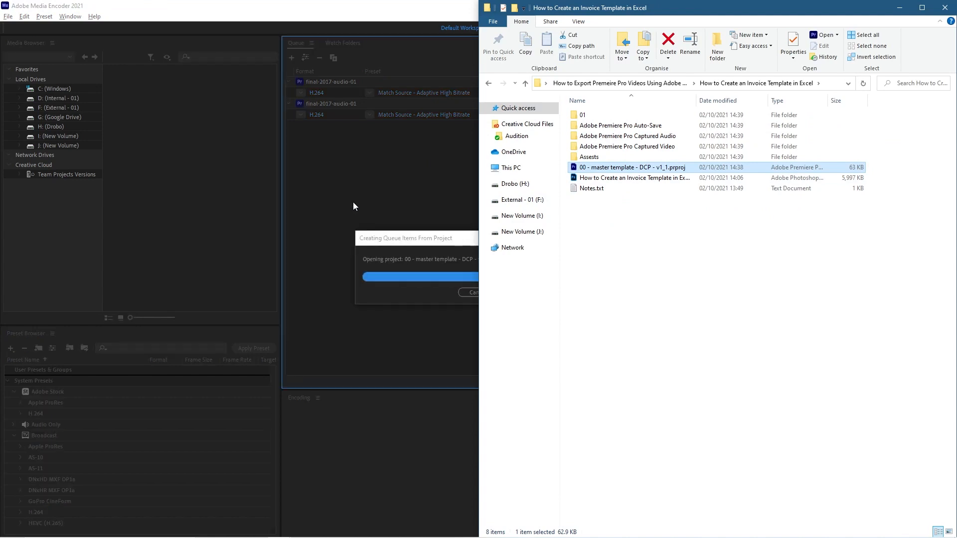
{"action": "left_click", "coordinate": [427, 240]}
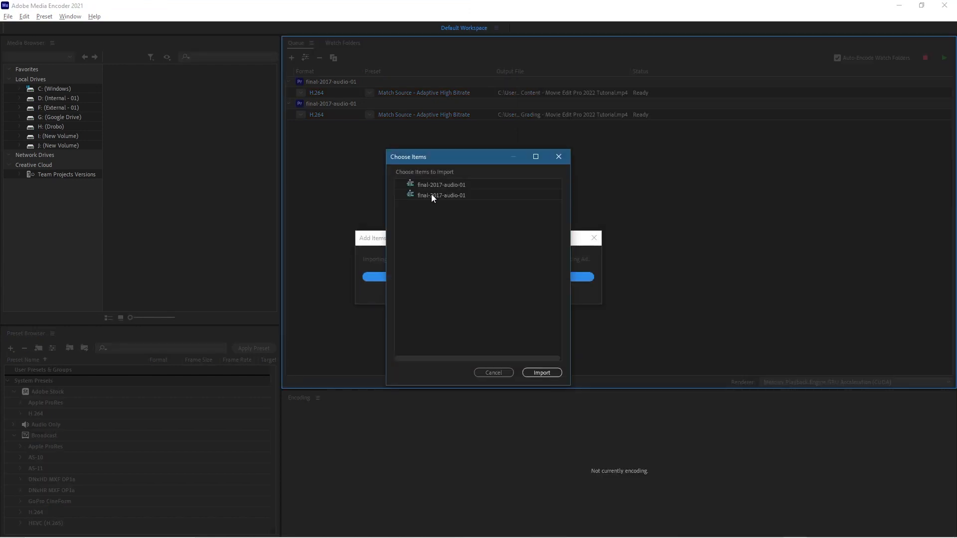
{"action": "left_click", "coordinate": [432, 196]}
{"action": "left_click", "coordinate": [541, 373]}
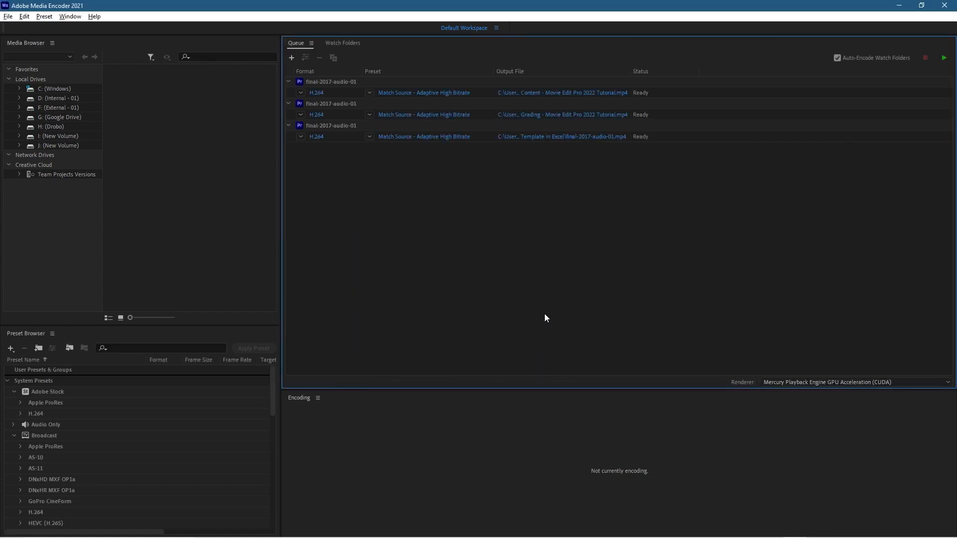
{"action": "left_click", "coordinate": [529, 141]}
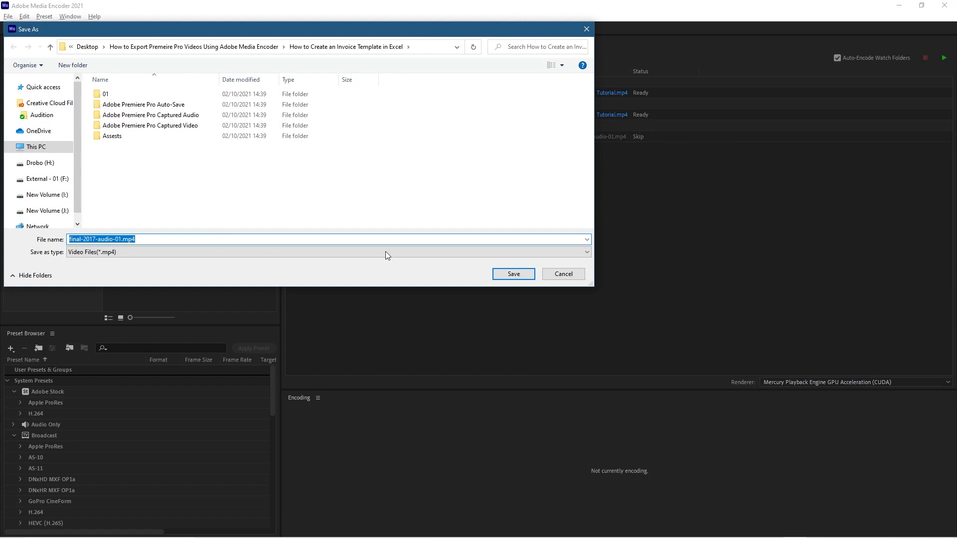
{"action": "left_click", "coordinate": [561, 273]}
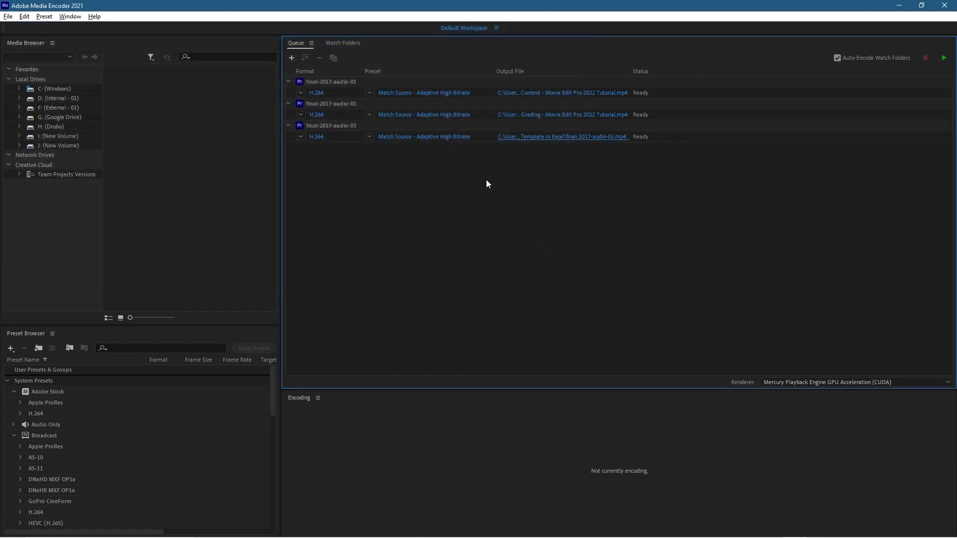
{"action": "left_click", "coordinate": [438, 137]}
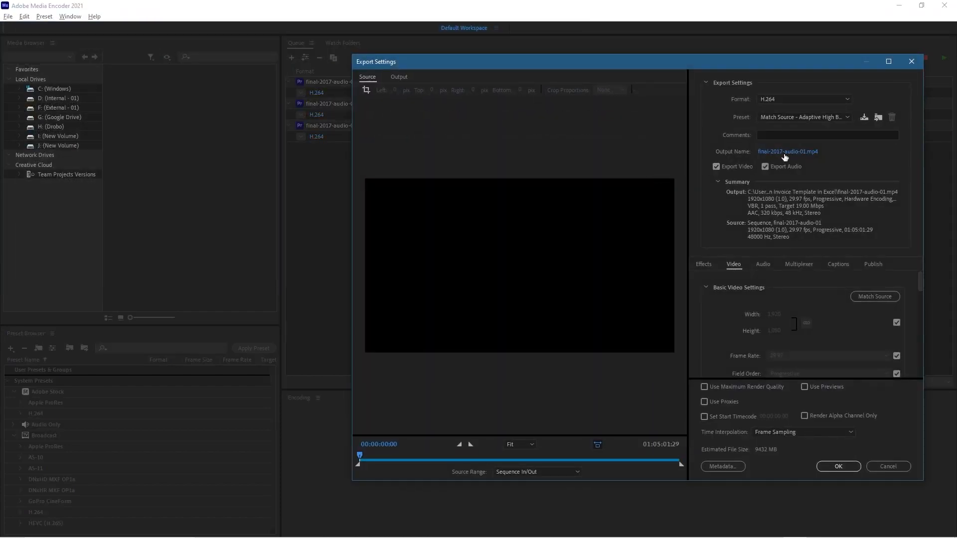
{"action": "key", "text": "Escape"}
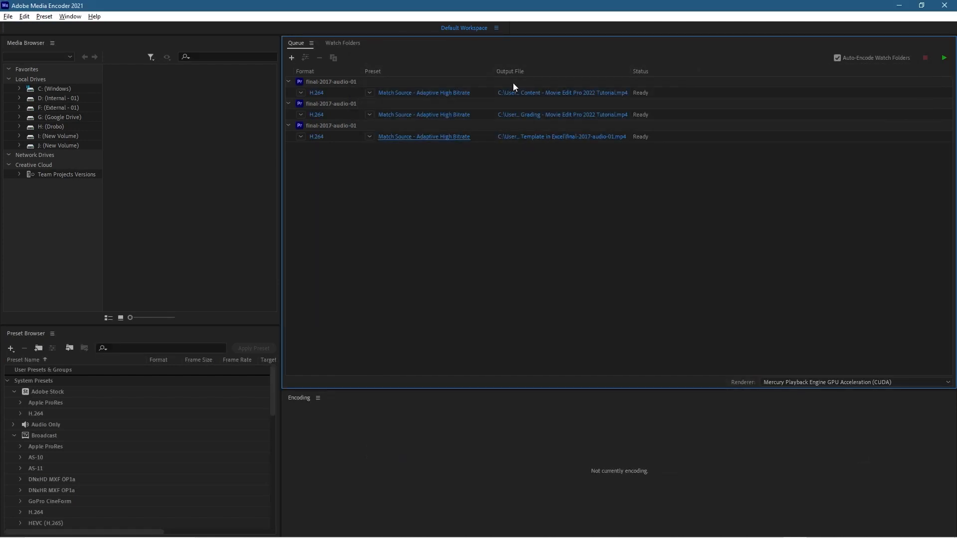
- Save the third queue item's output file as "How to Create an Invoice Template in Excel", copying the folder name from the path
{"action": "left_click", "coordinate": [572, 139]}
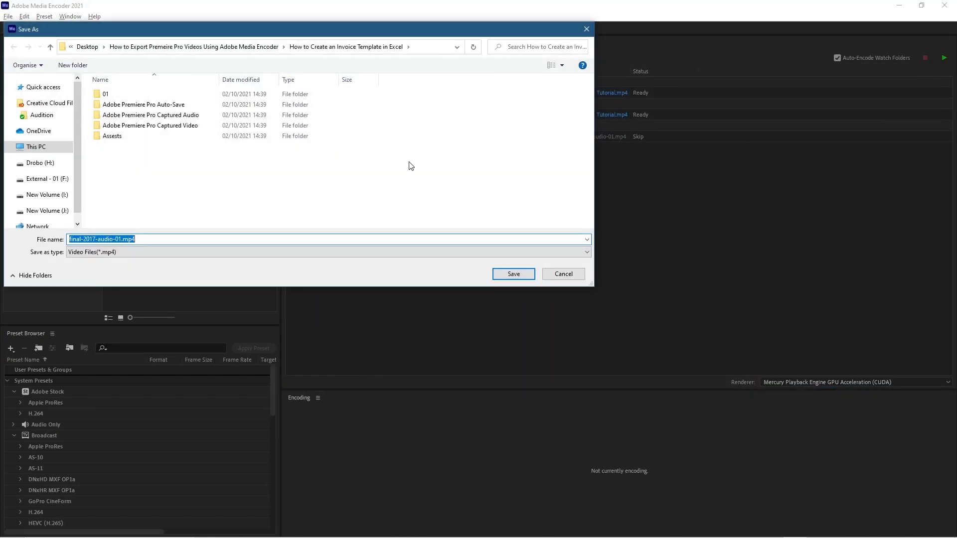
{"action": "left_click", "coordinate": [423, 48]}
{"action": "left_click", "coordinate": [424, 49]}
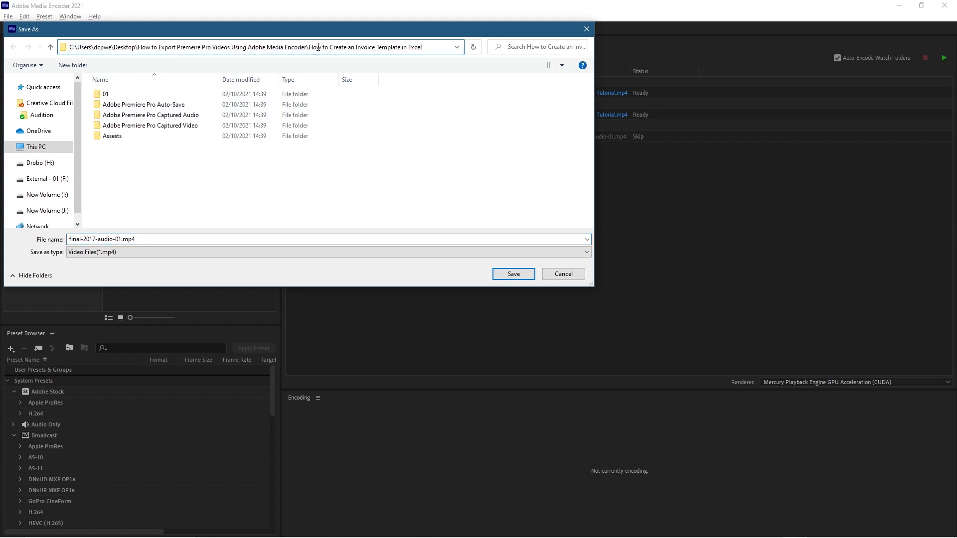
{"action": "left_click_drag", "start_coordinate": [324, 47], "coordinate": [423, 49]}
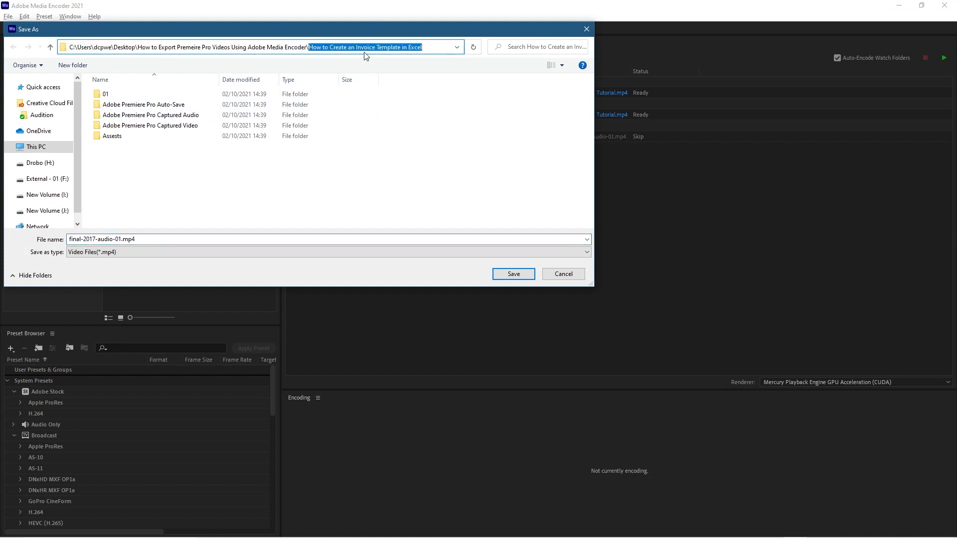
{"action": "key", "text": "ctrl+c"}
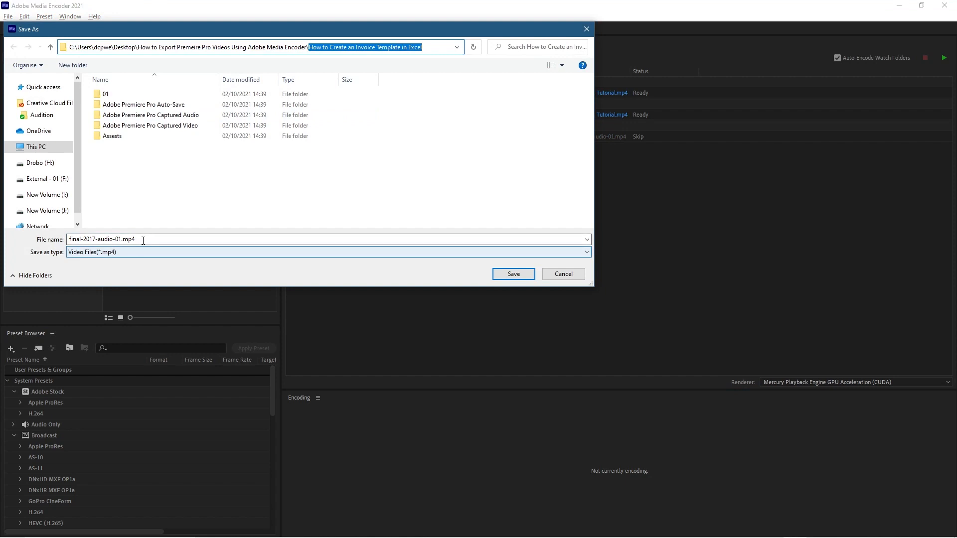
{"action": "left_click", "coordinate": [190, 239]}
{"action": "key", "text": "ctrl+a"}
{"action": "key", "text": "ctrl+v"}
{"action": "left_click", "coordinate": [513, 273]}
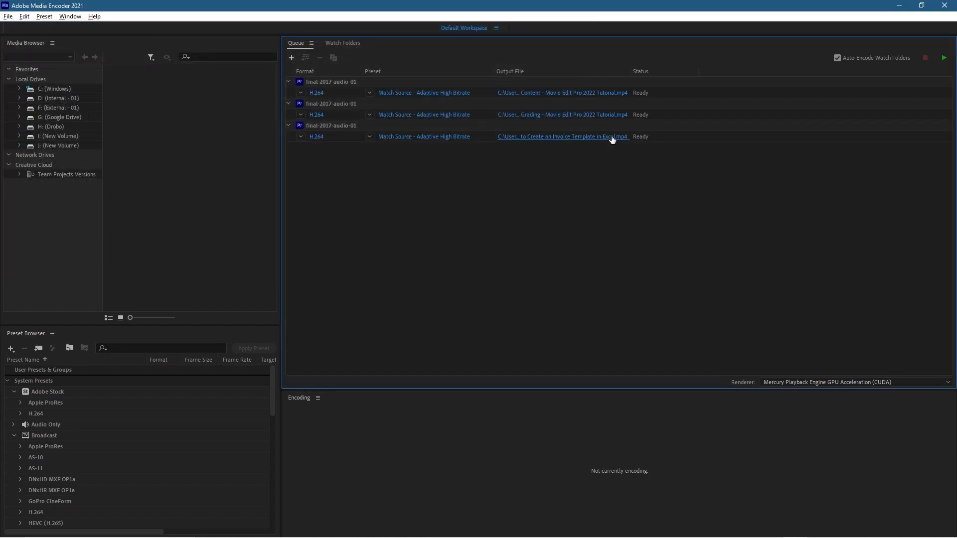
- Start encoding the queue, close the project folder window and return to Adobe Media Encoder to check the encoding progress
{"action": "left_click", "coordinate": [944, 59]}
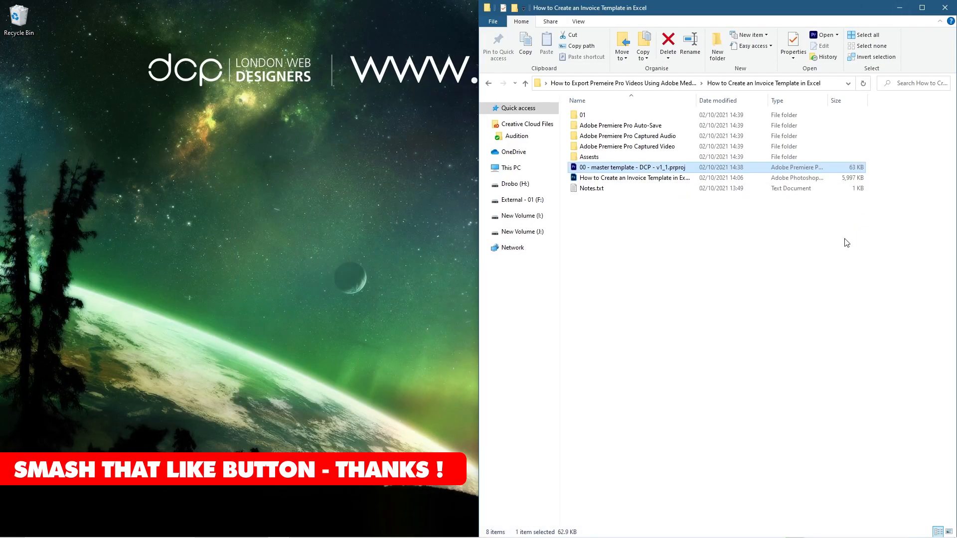
{"action": "left_click", "coordinate": [944, 6]}
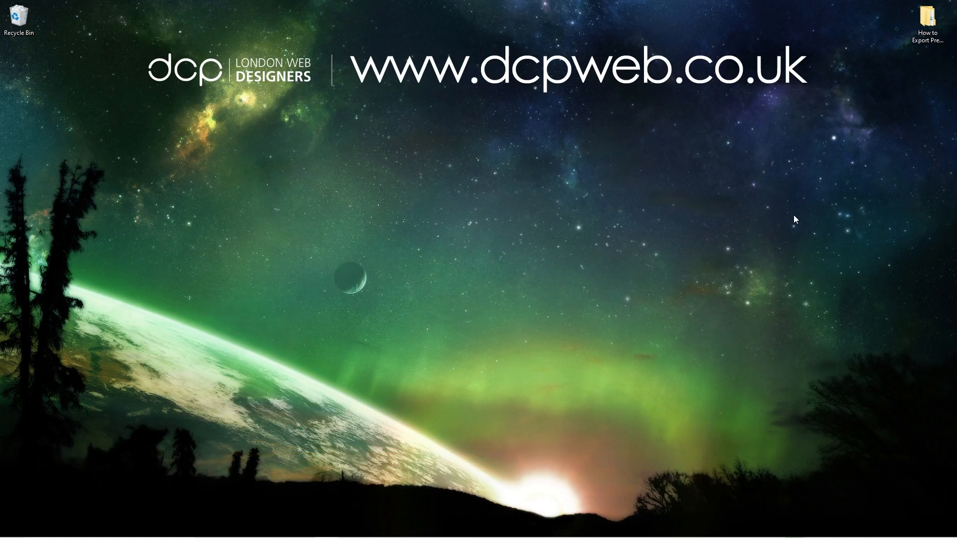
{"action": "mouse_move", "coordinate": [689, 537]}
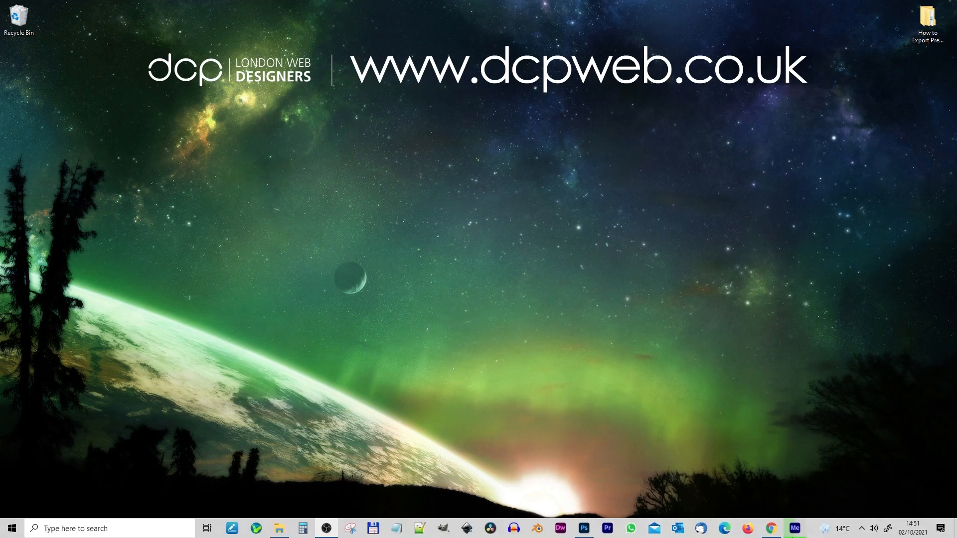
{"action": "left_click", "coordinate": [791, 532]}
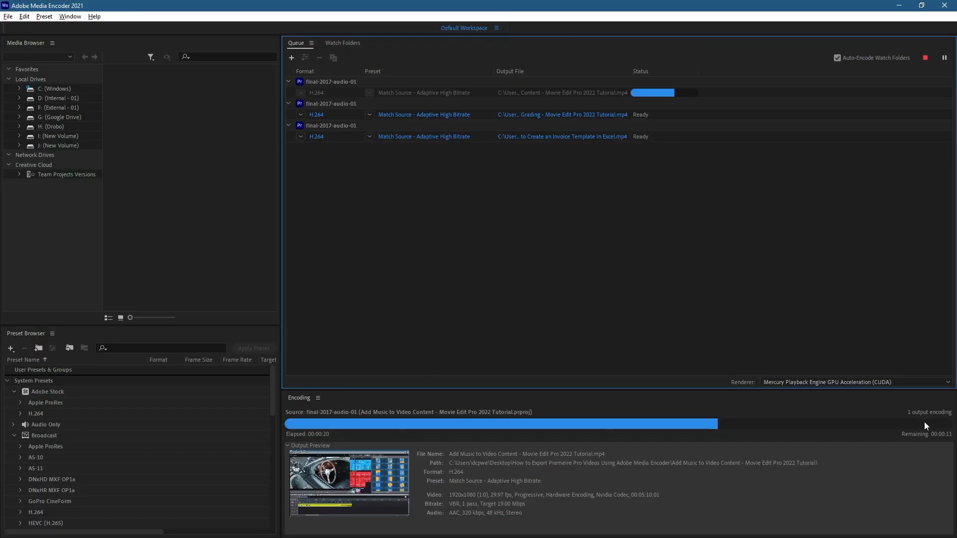
- Minimise Media Encoder and review the project folders inside "How to Export Premeire Pro Videos Using Adobe Media Encoder" on the desktop
{"action": "left_click", "coordinate": [900, 6]}
{"action": "double_click", "coordinate": [929, 30]}
{"action": "left_click_drag", "start_coordinate": [489, 237], "coordinate": [267, 175]}
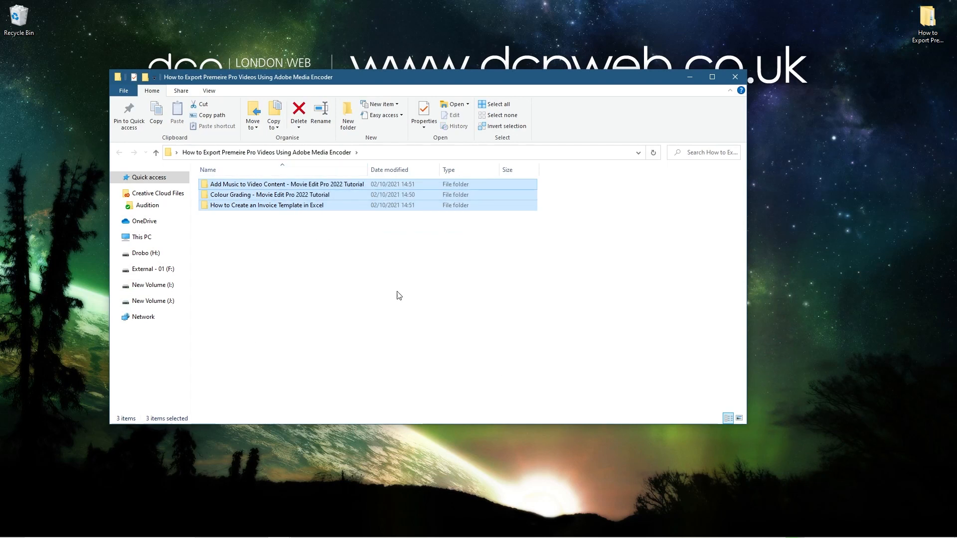
{"action": "left_click", "coordinate": [292, 249]}
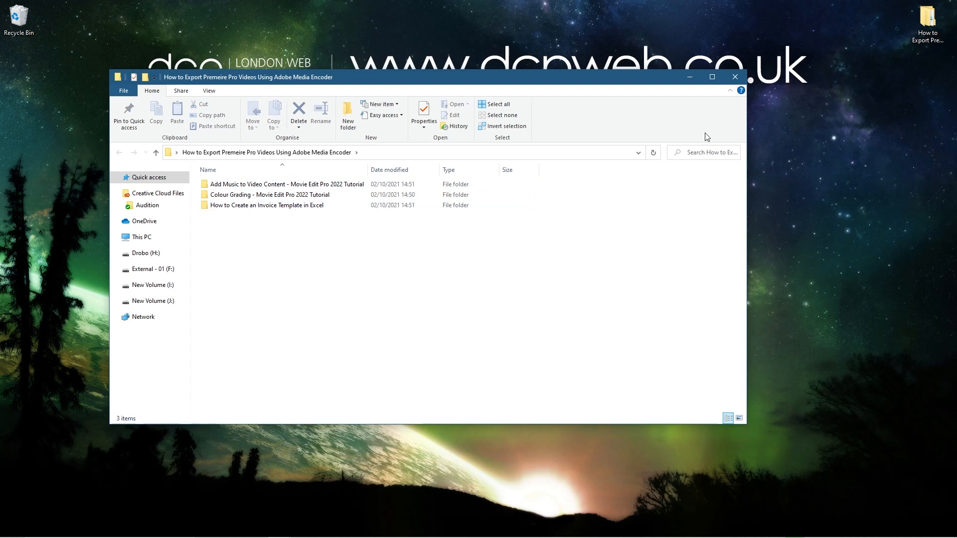
{"action": "left_click", "coordinate": [734, 77]}
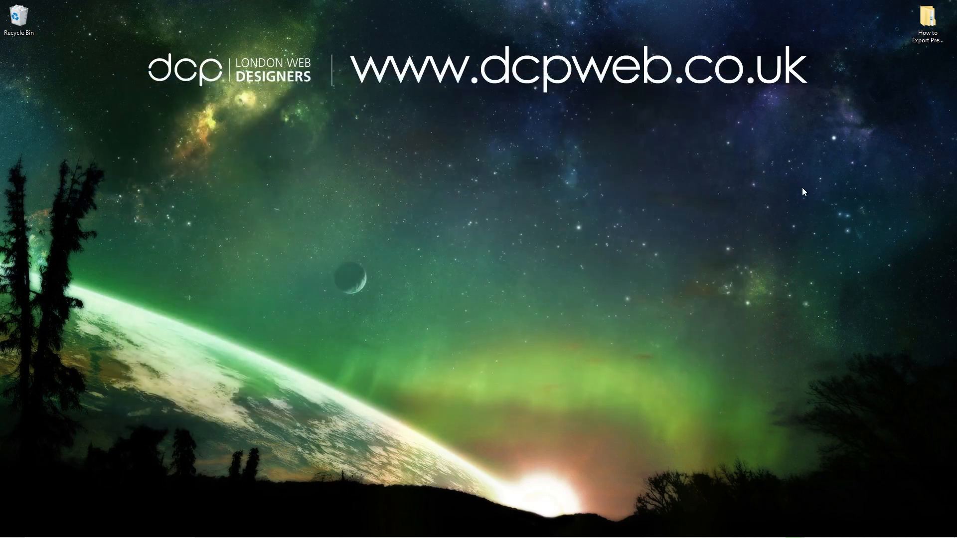